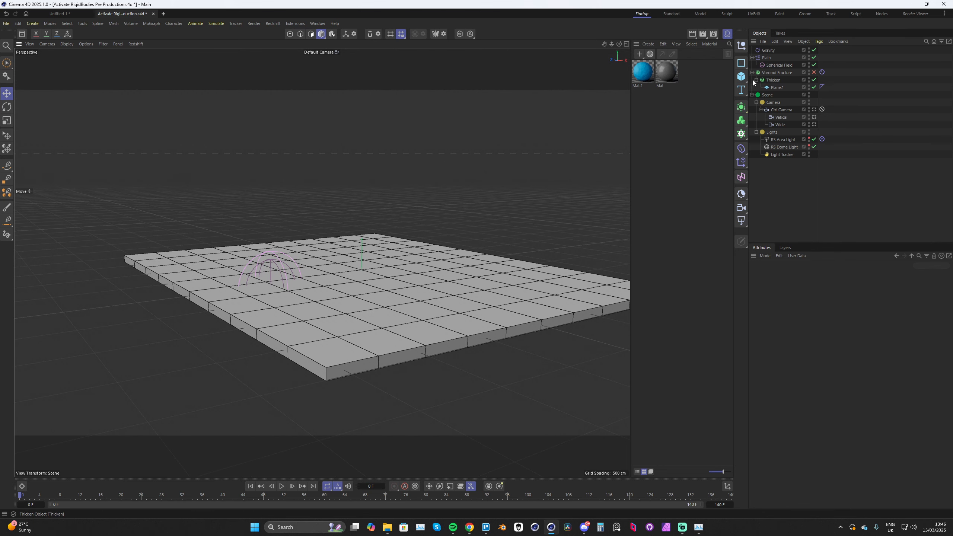
Enable the Voronoi Fracture object containing the thickened plane and deselect it to show the coloured pieces.
alt+drag(352, 269, 354, 278)
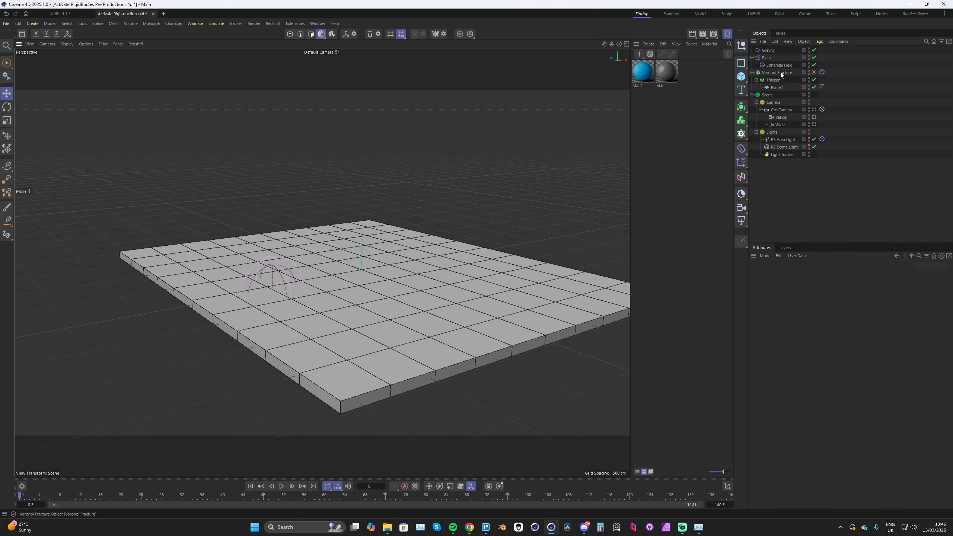
click(740, 134)
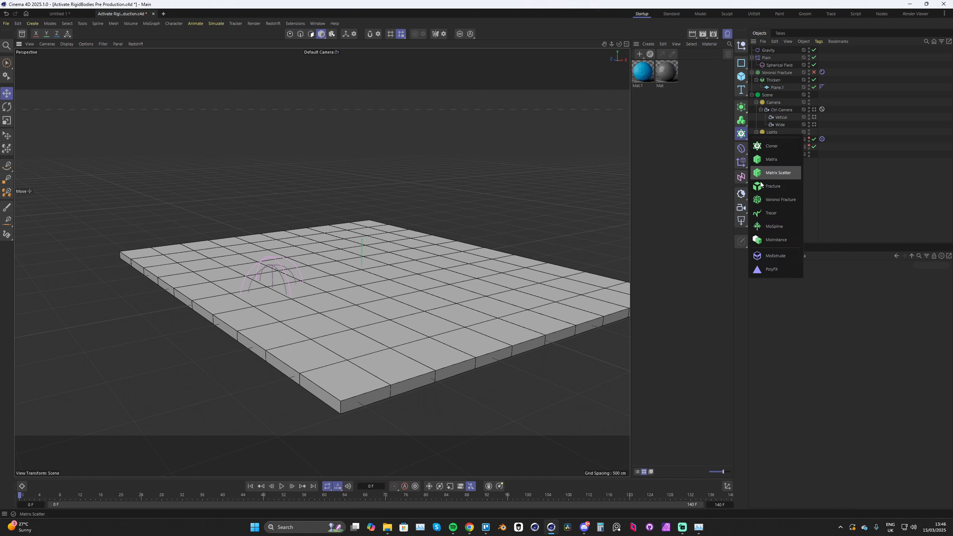
click(777, 199)
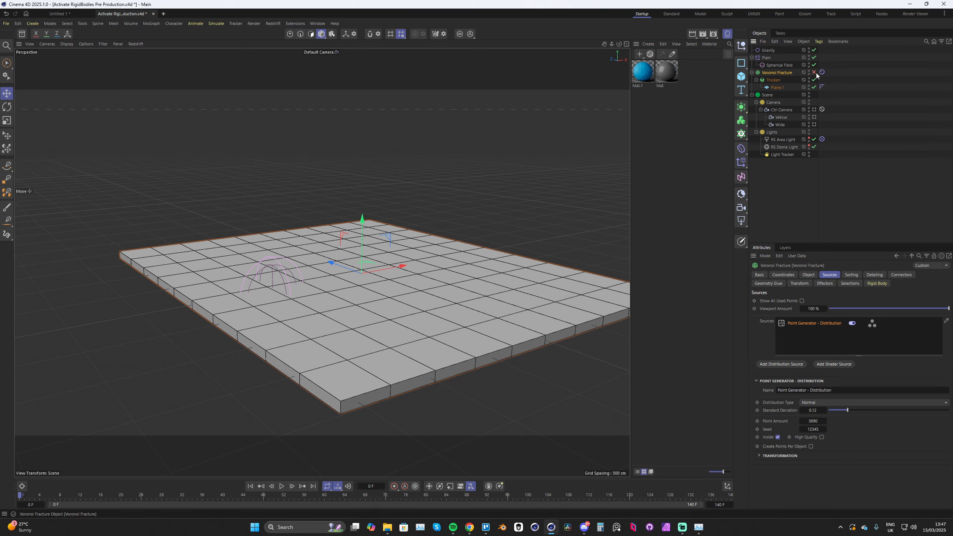
click(814, 73)
alt+drag(389, 284, 398, 302)
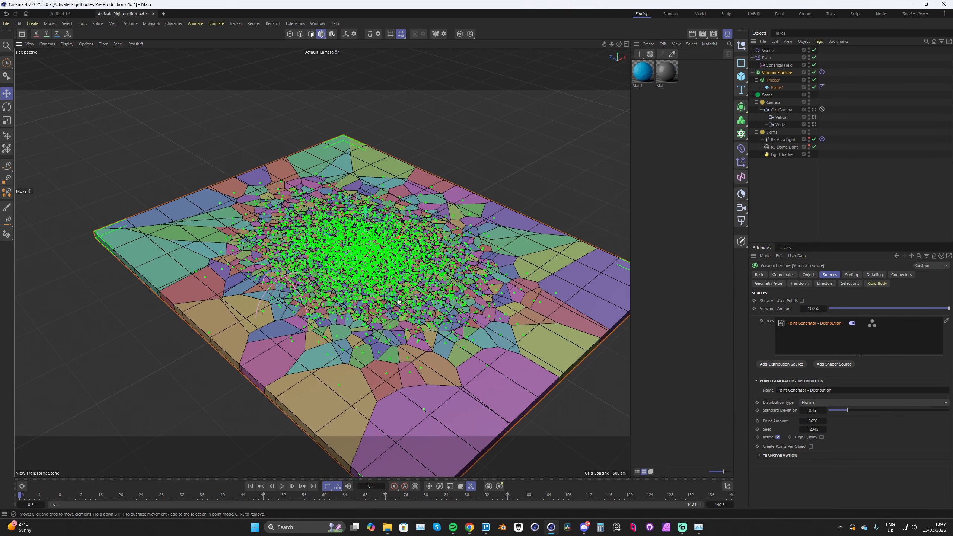
click(487, 155)
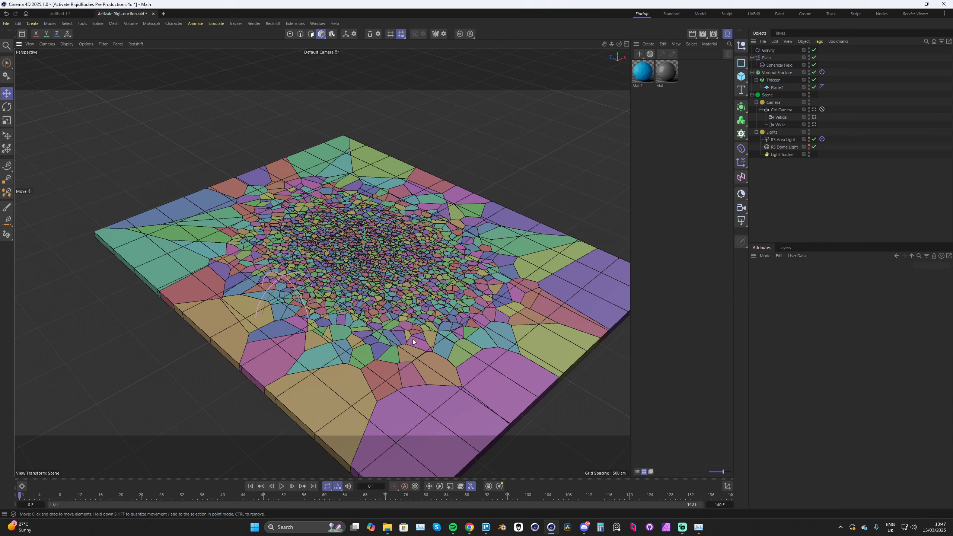
Try the Uniform distribution type for the Voronoi Fracture's point source, and return it to Normal.
click(777, 73)
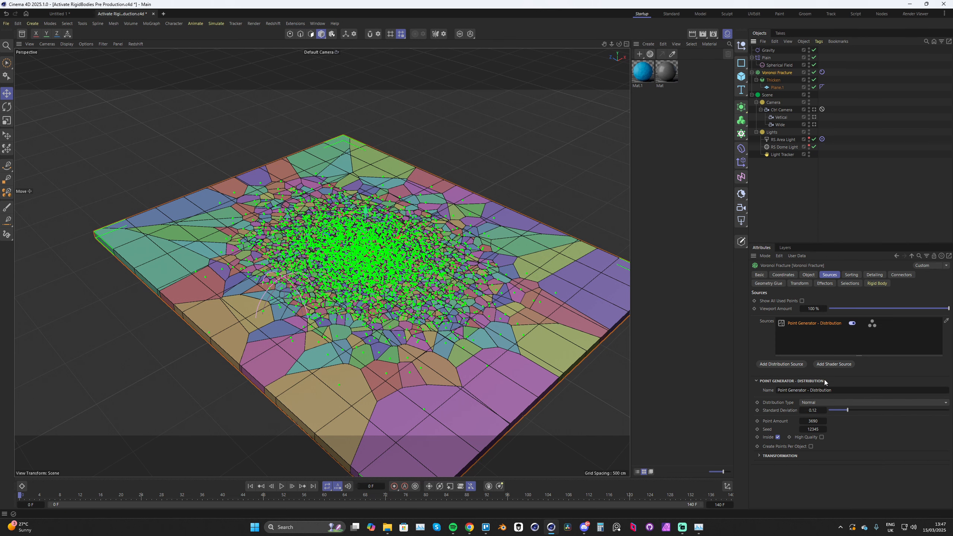
click(812, 403)
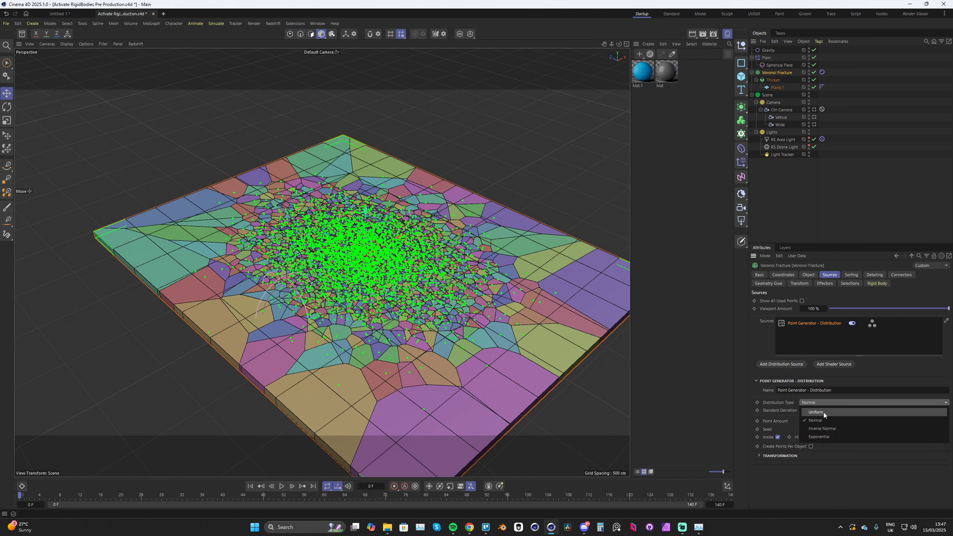
click(823, 413)
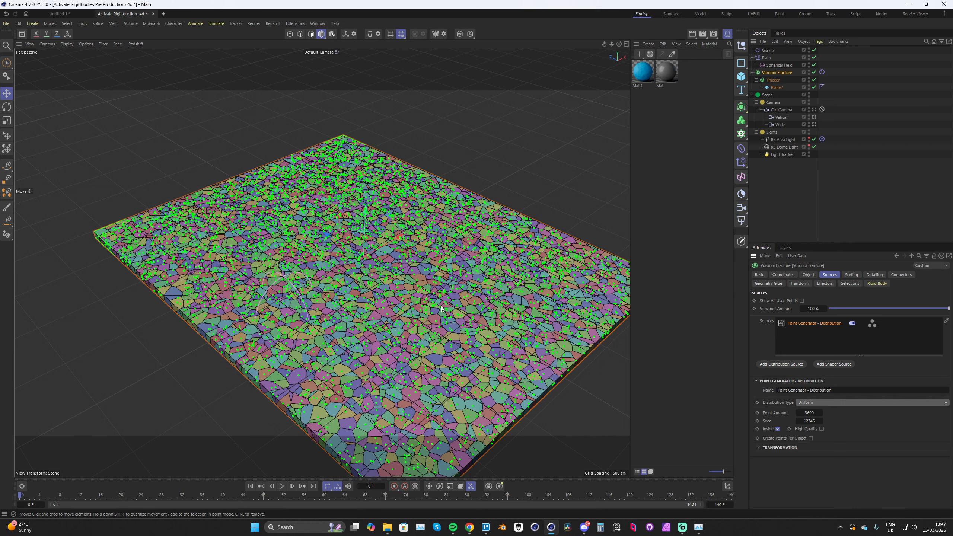
click(817, 402)
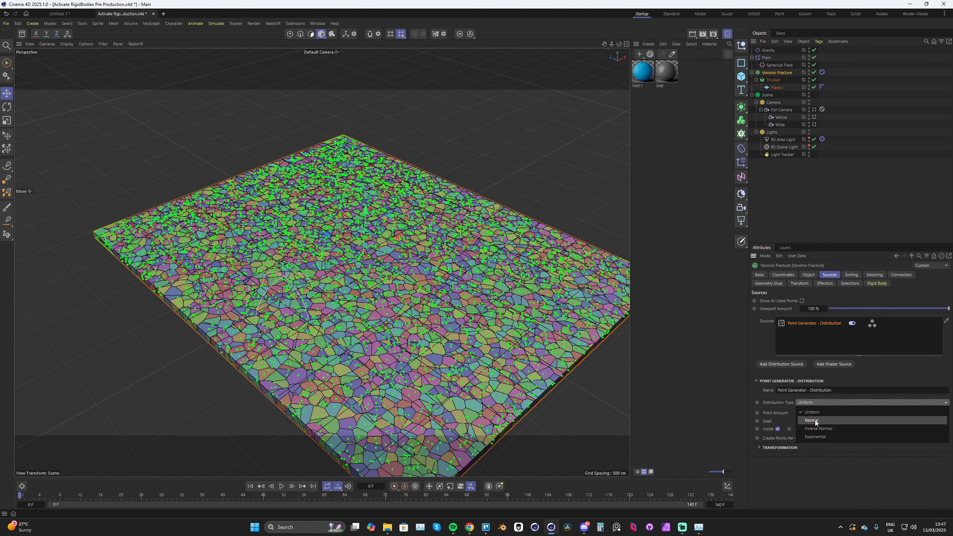
click(814, 420)
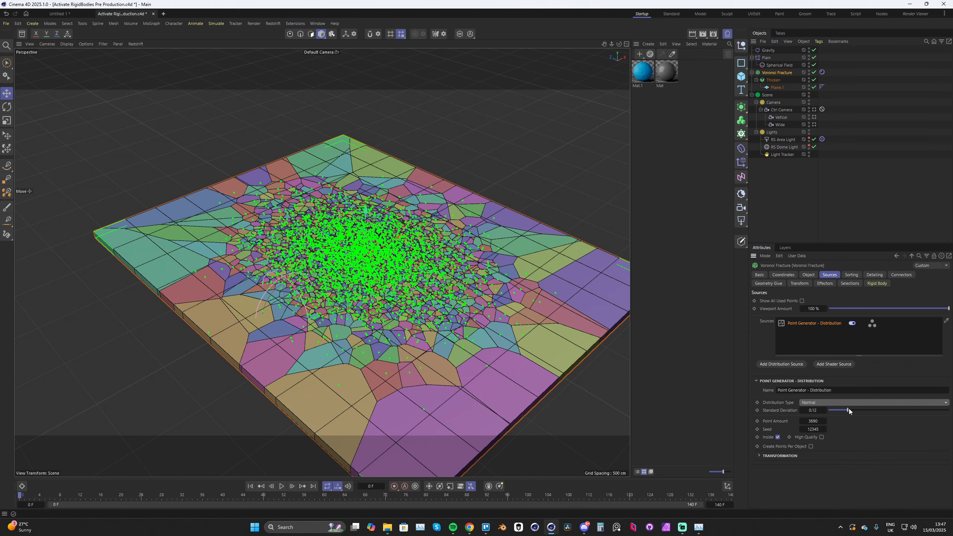
Try the Exponential distribution type with positive X- and Z-axis affection and a standard deviation of 0.14.
drag(848, 409, 849, 409)
click(825, 401)
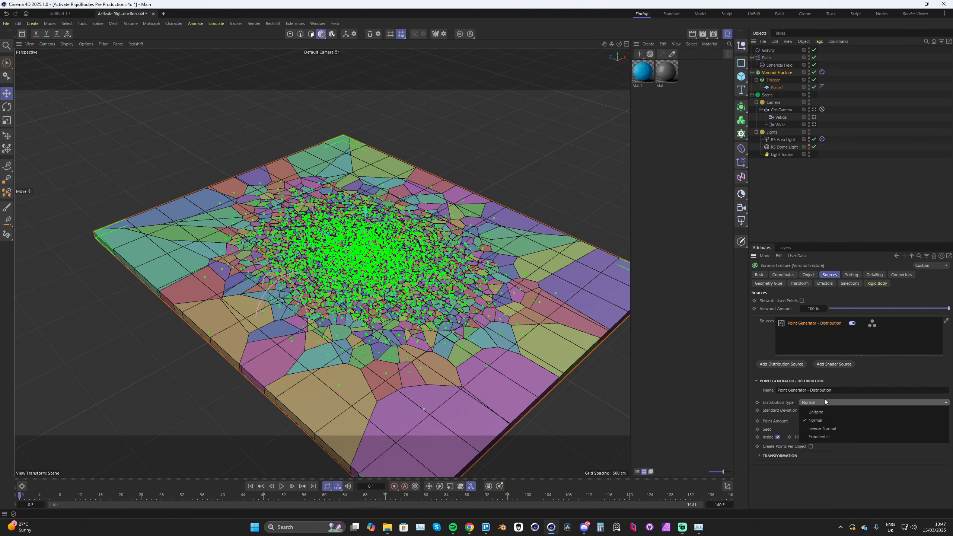
click(831, 436)
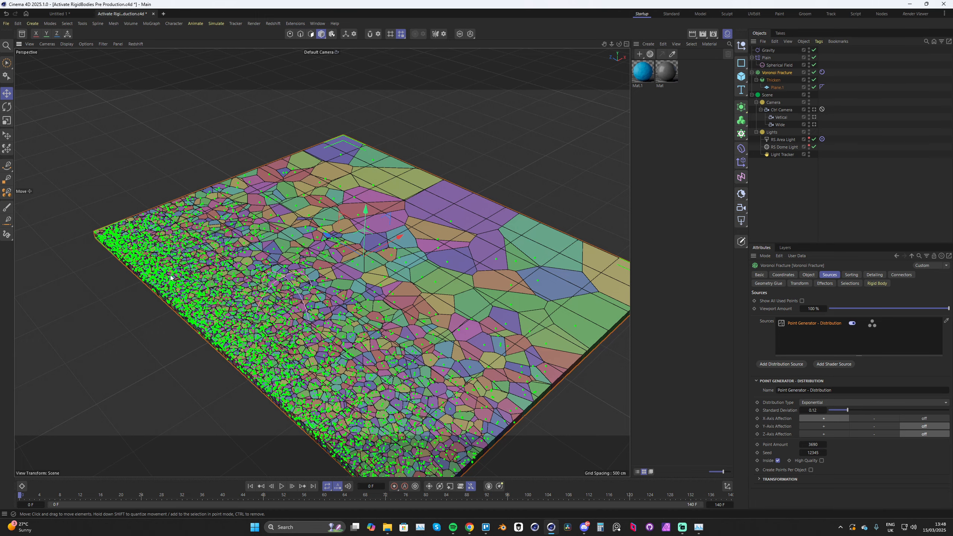
mouse_move(172, 277)
alt+mouse_down()
mouse_move(182, 259)
mouse_move(188, 271)
alt+mouse_up()
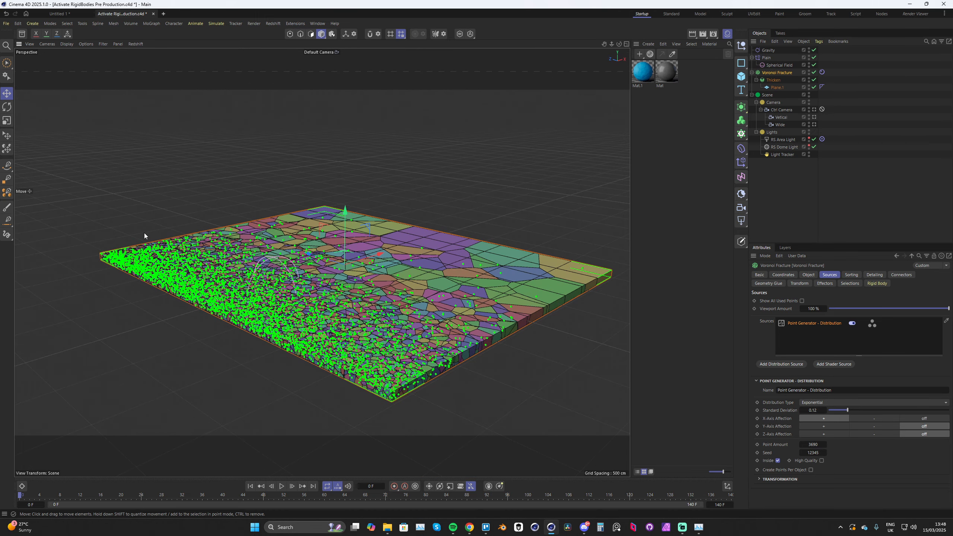
alt+drag(258, 306, 251, 315)
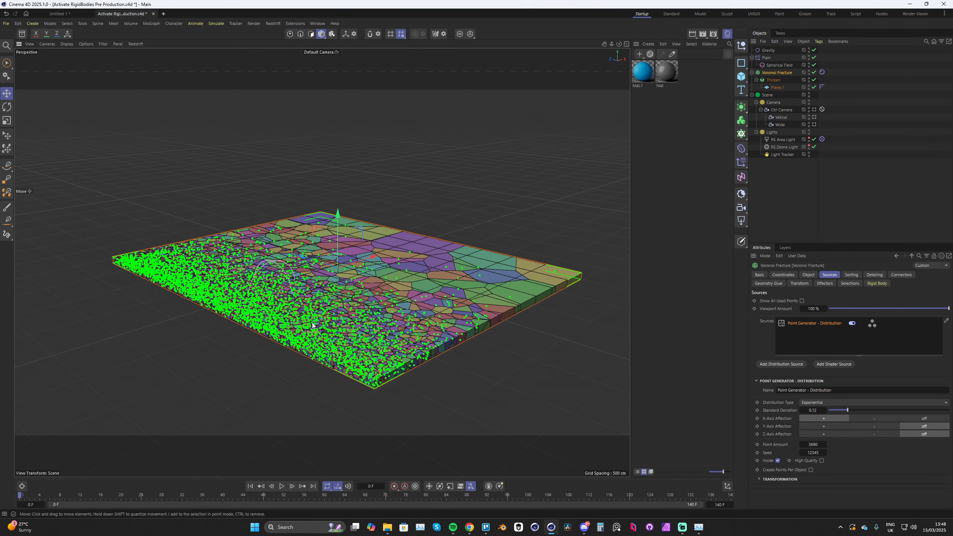
alt+drag(312, 325, 319, 298)
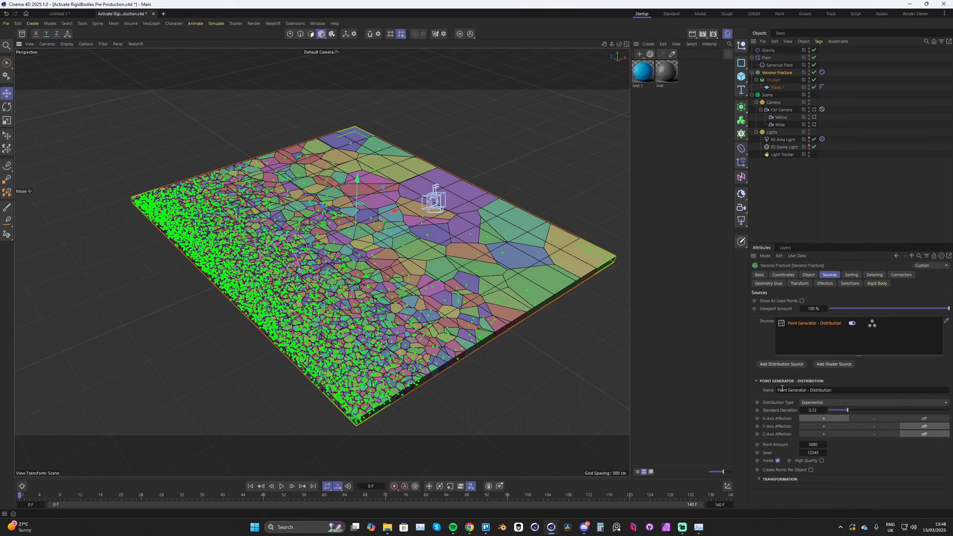
mouse_move(847, 410)
mouse_down()
mouse_move(838, 411)
mouse_move(851, 410)
mouse_up()
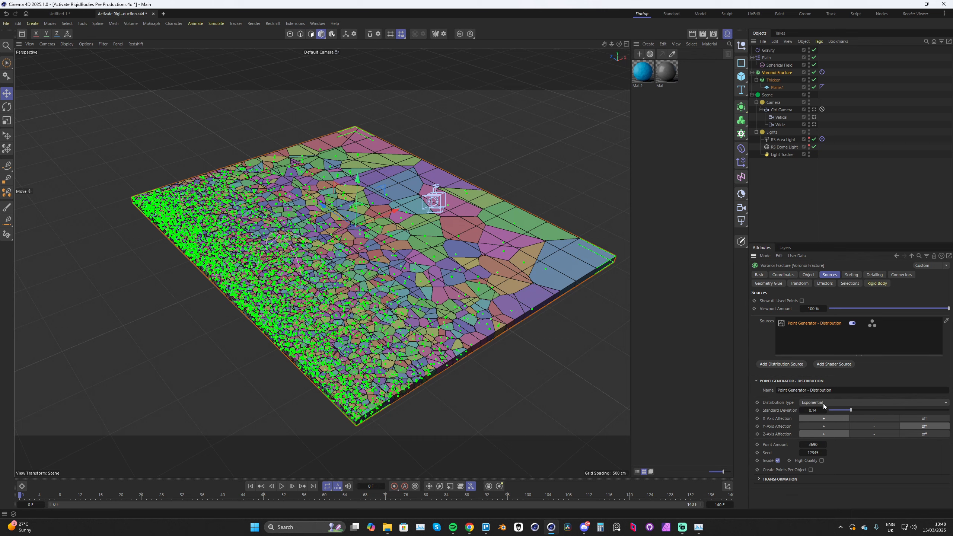
Set the Voronoi Fracture point distribution to Normal with a standard deviation of 0.13.
click(823, 404)
click(817, 420)
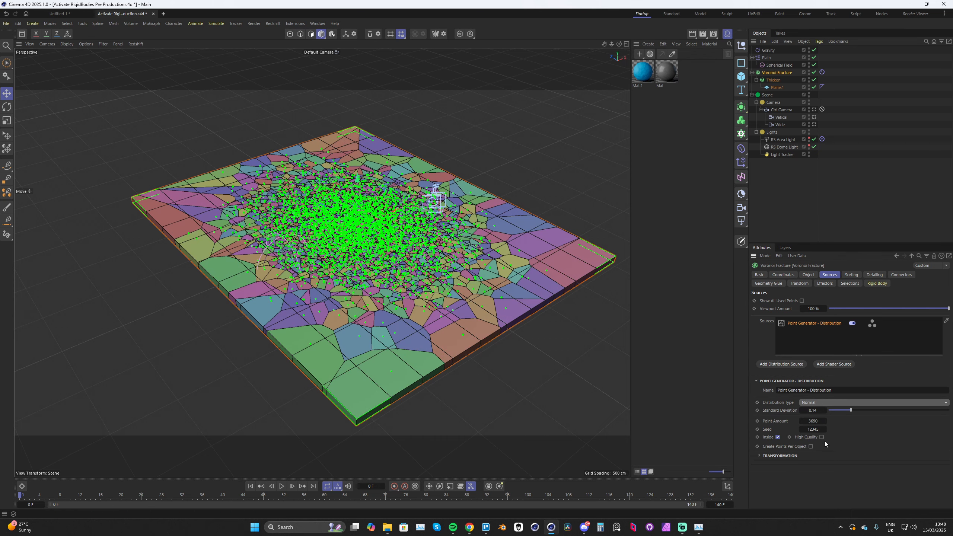
drag(851, 409, 850, 410)
scroll(337, 201, up, 3)
alt+drag(334, 203, 340, 199)
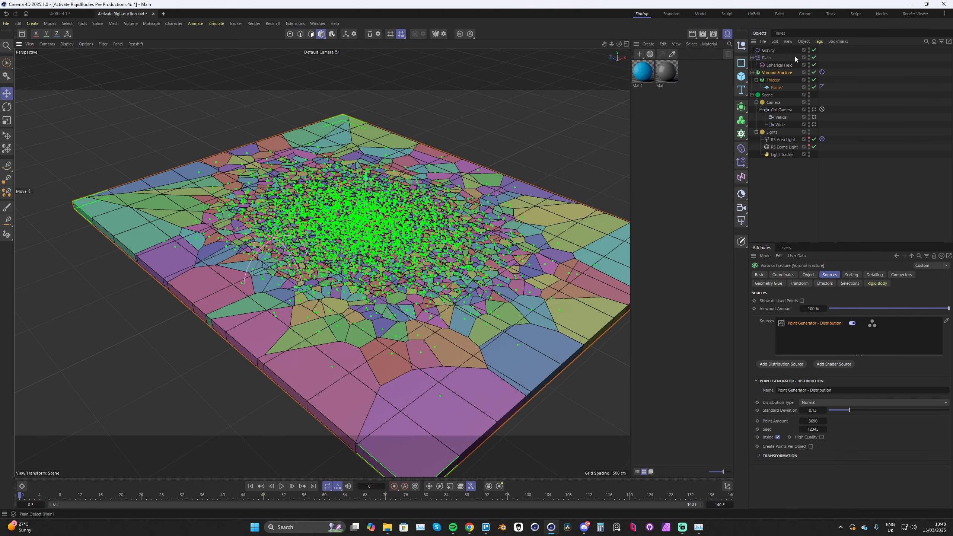
Review the Rigid Body tag's dynamics, the Voronoi Fracture's effectors and the Plain effector's parameters and field.
click(821, 72)
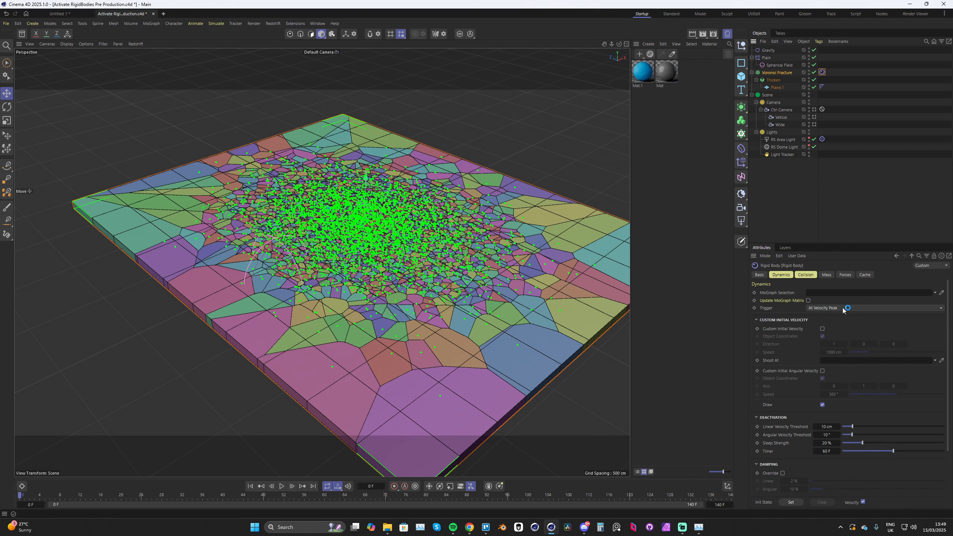
click(770, 74)
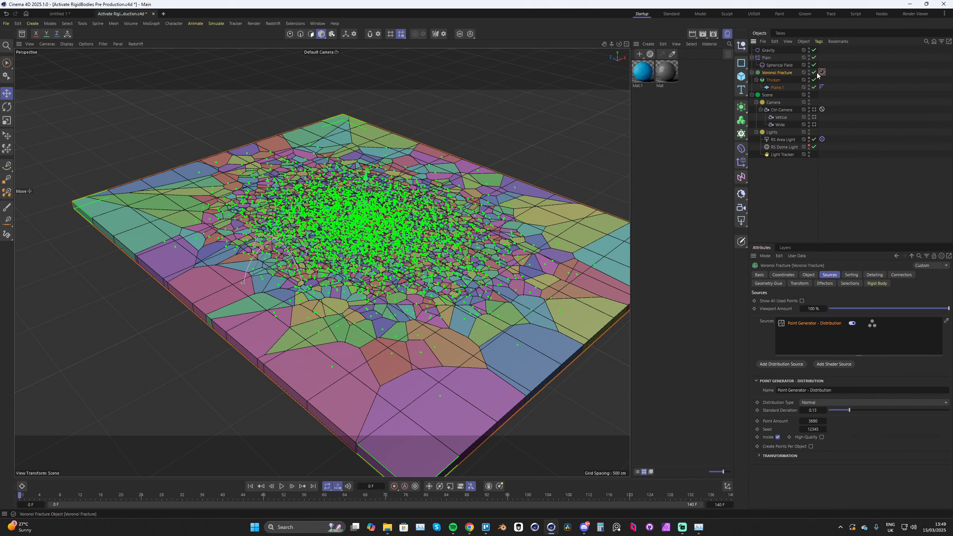
click(827, 284)
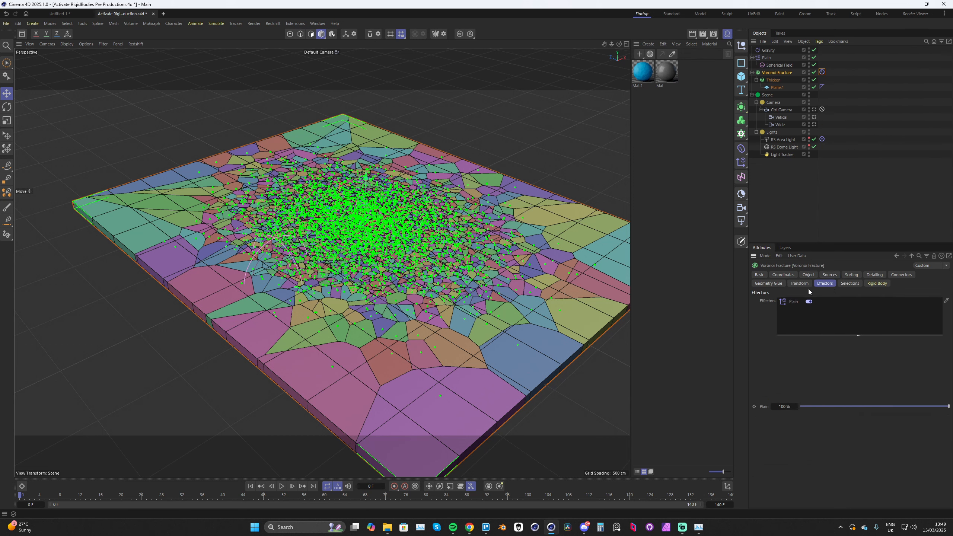
click(765, 58)
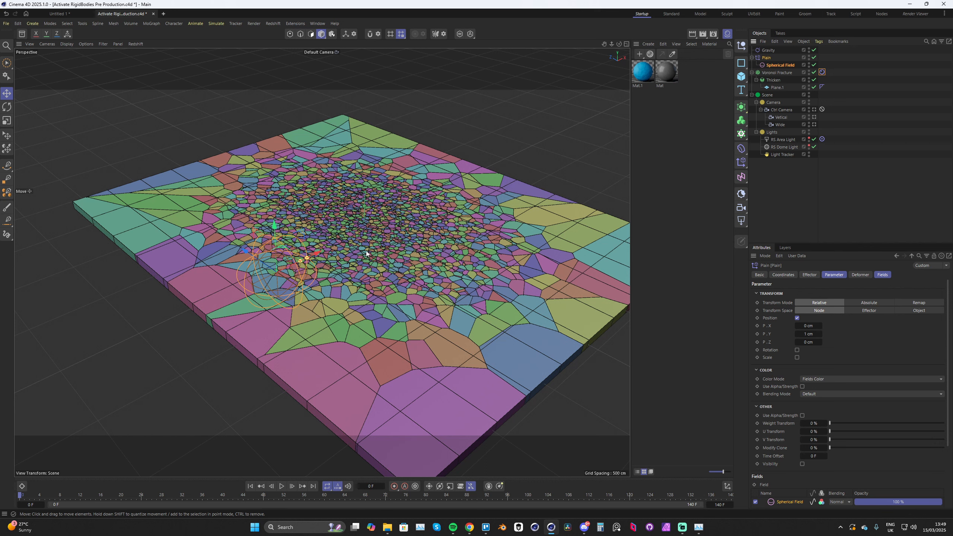
click(772, 72)
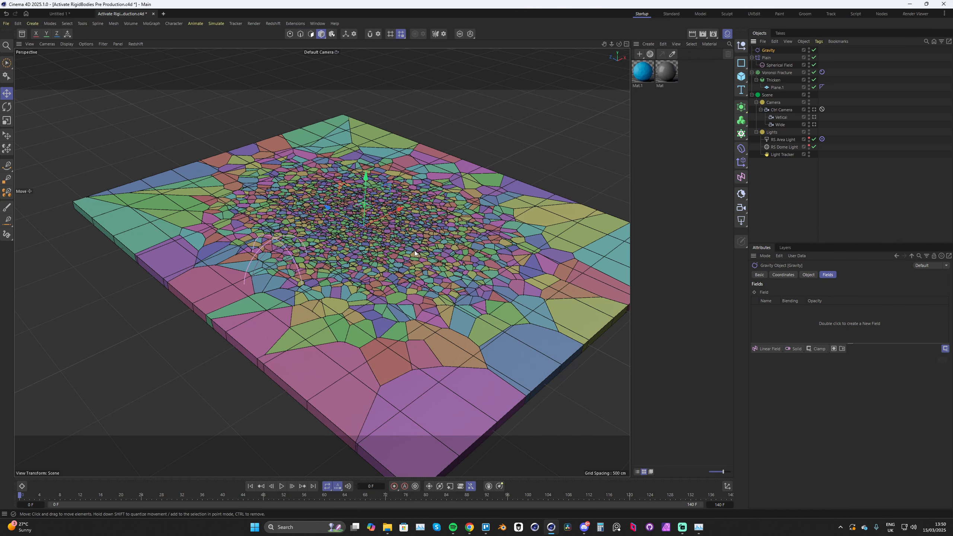
Check the scene gravity in the project's simulation settings and the Gravity object's acceleration properties.
key(ctrl+d)
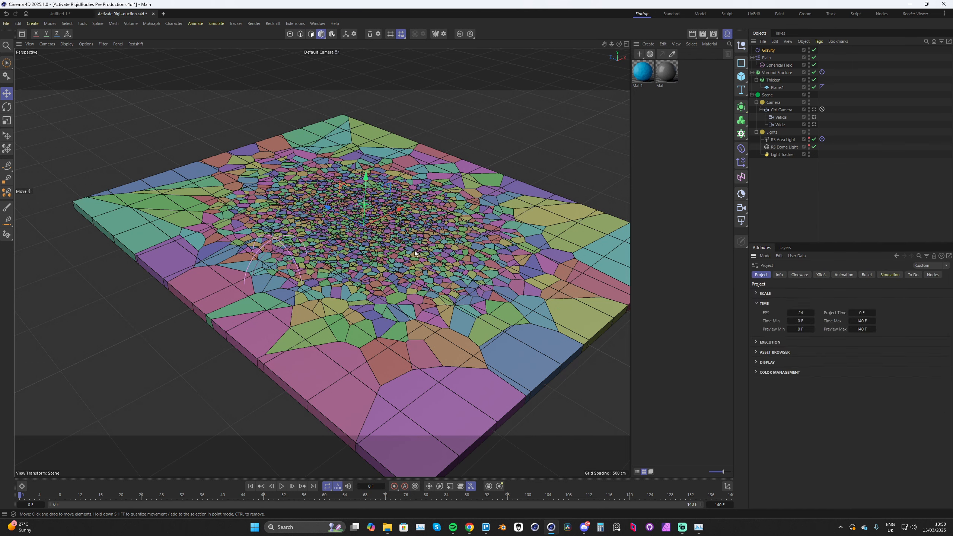
click(890, 274)
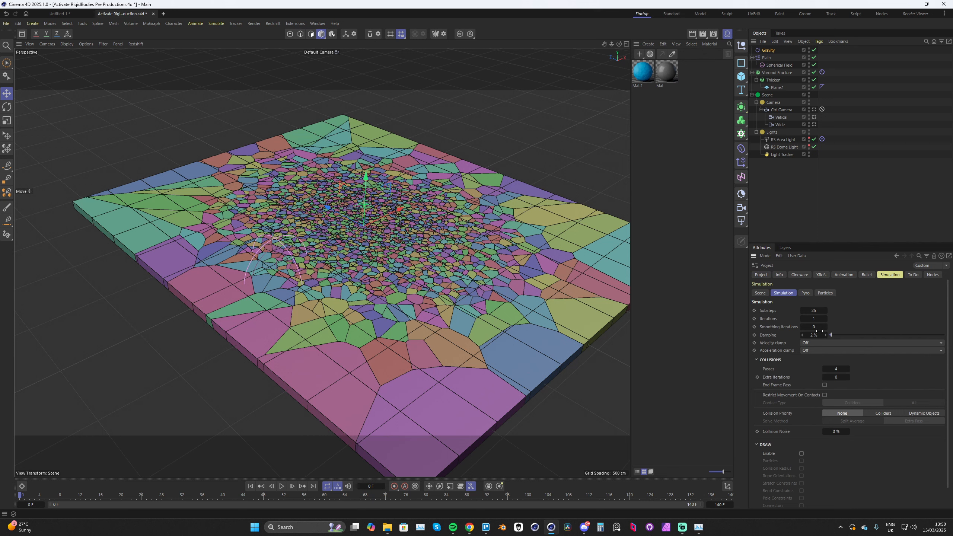
click(760, 293)
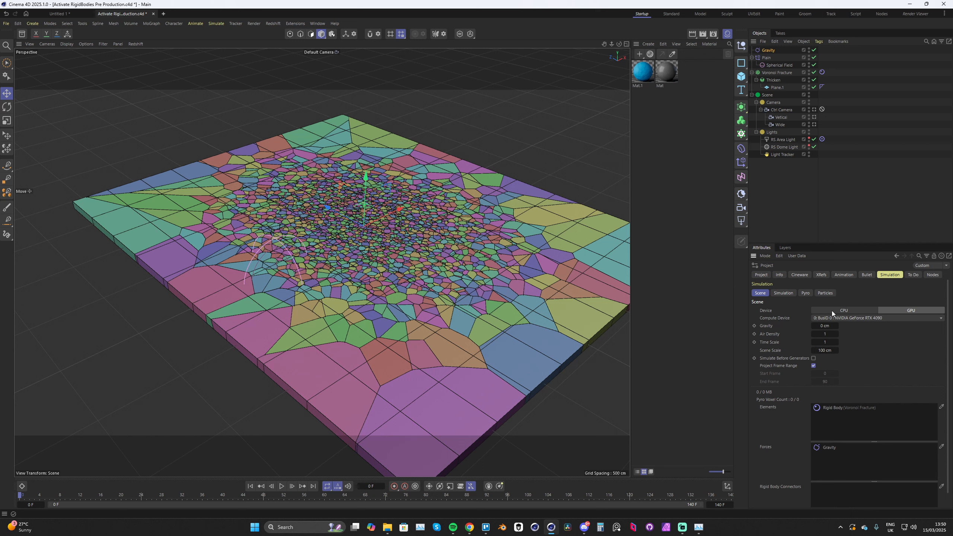
click(770, 52)
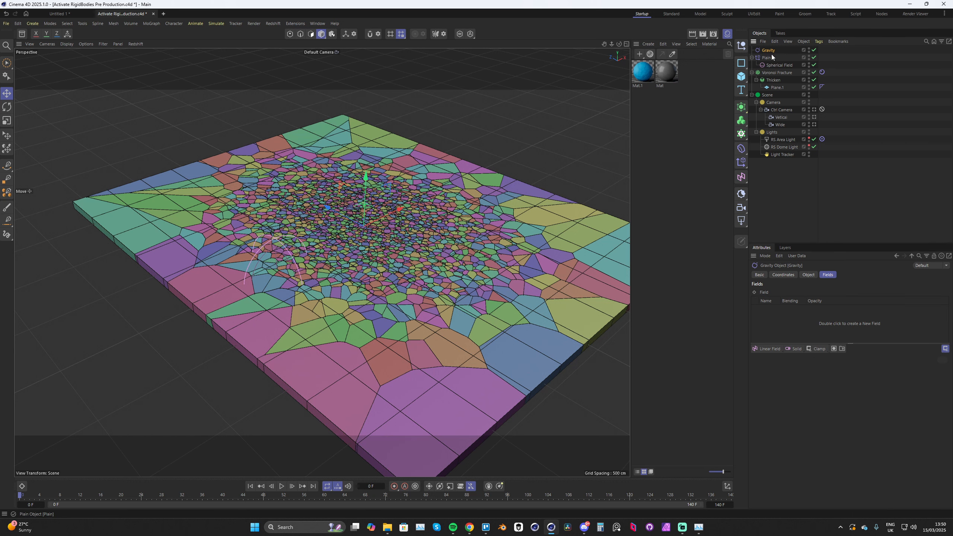
click(807, 275)
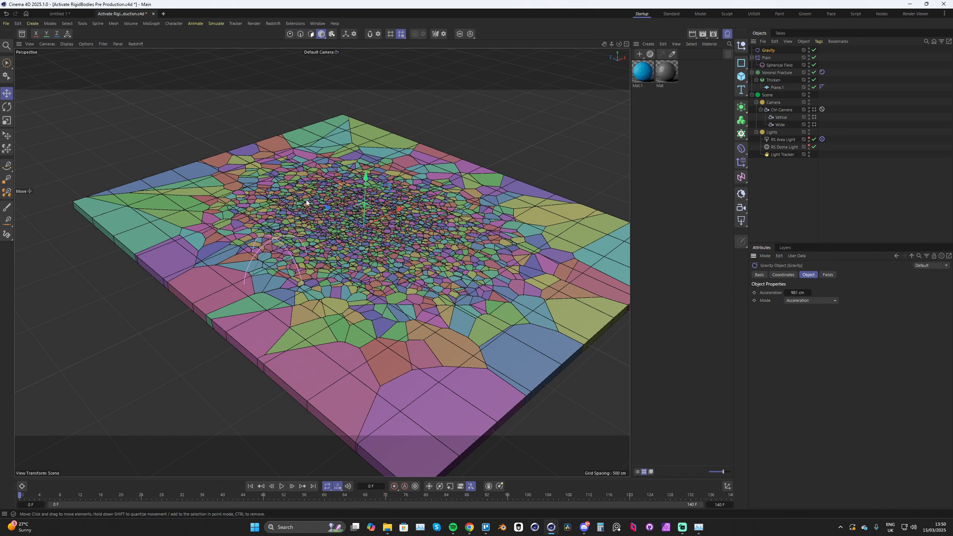
Play the rigid body simulation and return the timeline to its first frame.
key(F8)
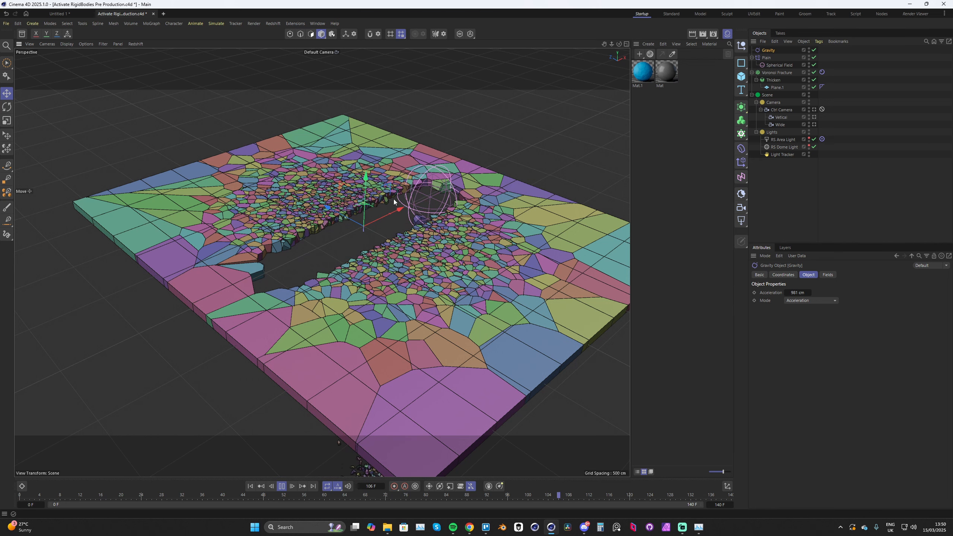
key(shift+f)
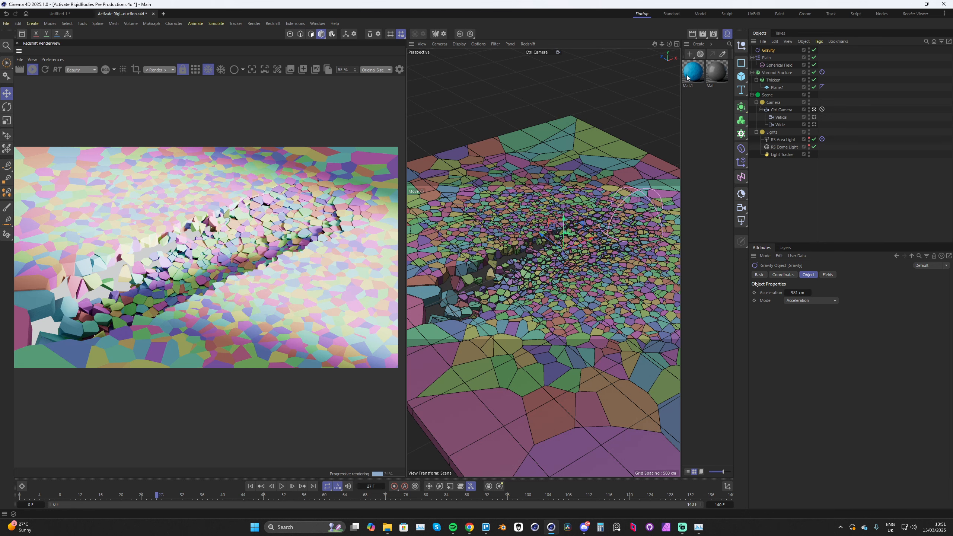
Apply the blue Mat.1 material to the Voronoi Fracture and open its node graph at the RS Standard node.
drag(692, 75, 778, 74)
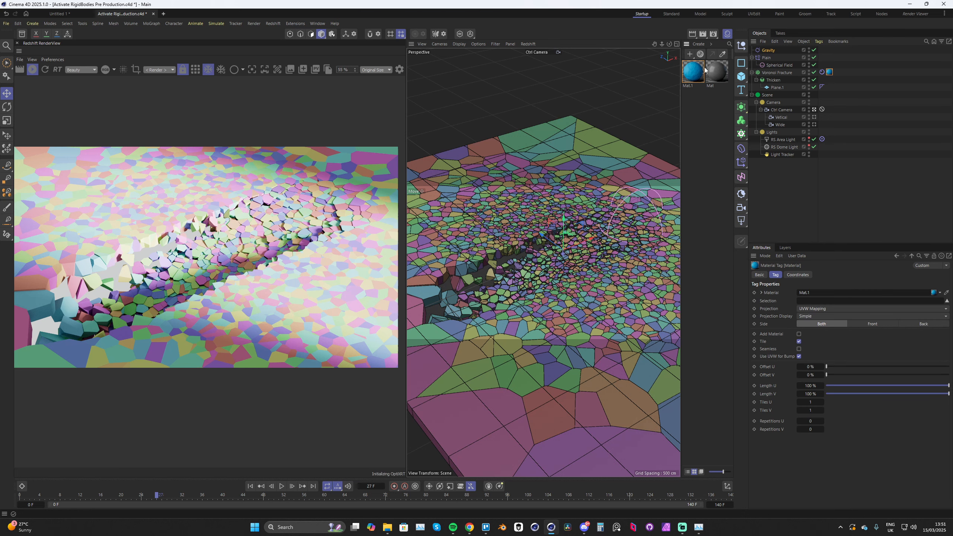
double_click(692, 73)
drag(683, 69, 478, 92)
click(497, 176)
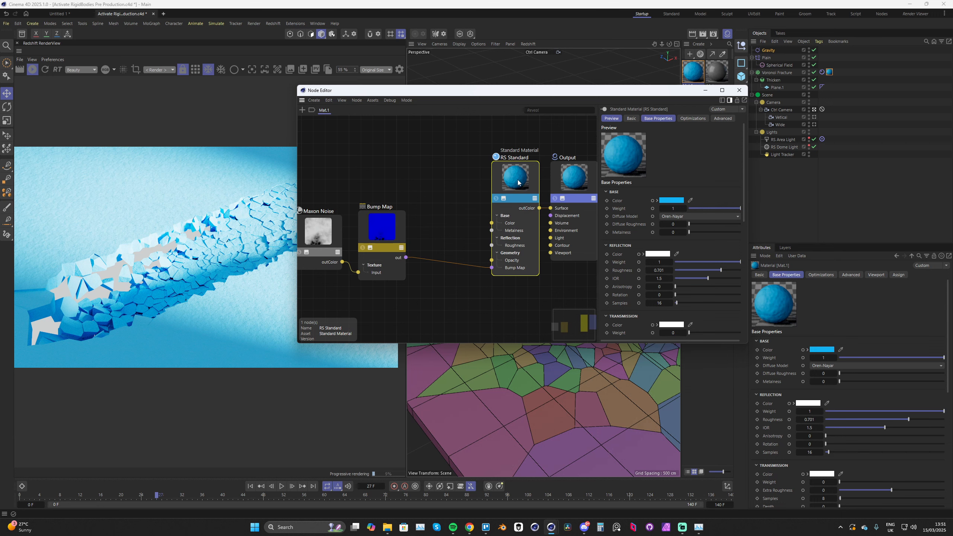
Inspect the inputs of the Maxon Noise and Bump Map nodes in the Mat.1 graph.
click(325, 222)
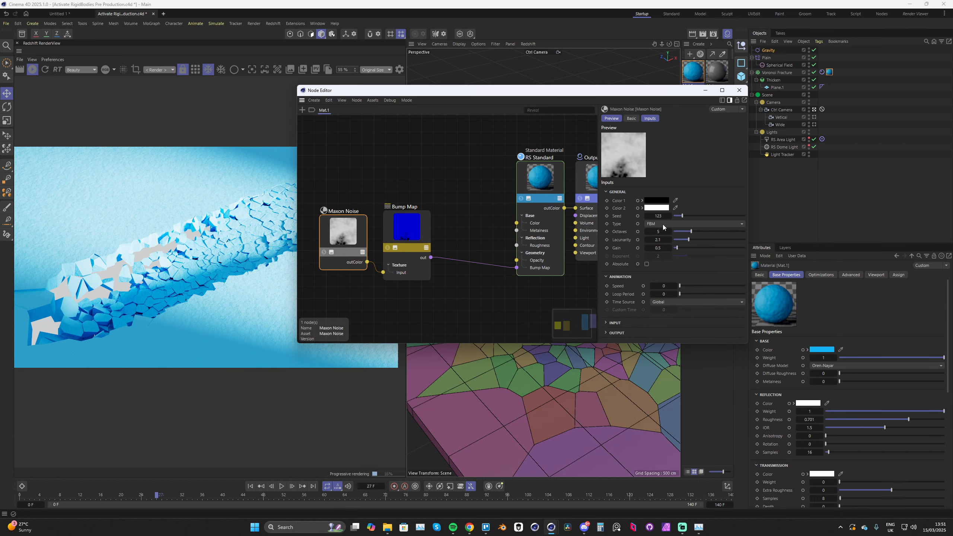
click(411, 230)
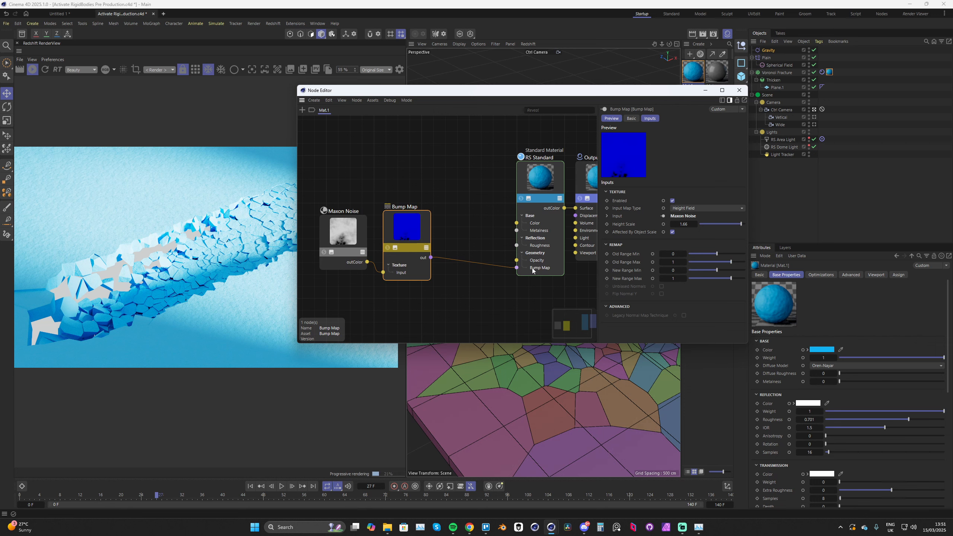
click(365, 238)
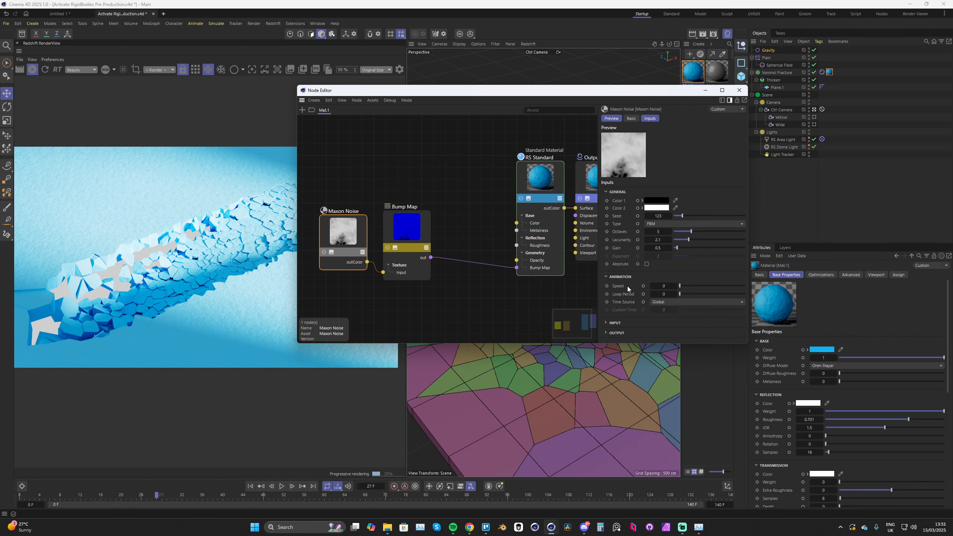
Examine the Maxon Noise node's Input and Output settings, including its overall scale and contrast.
click(613, 323)
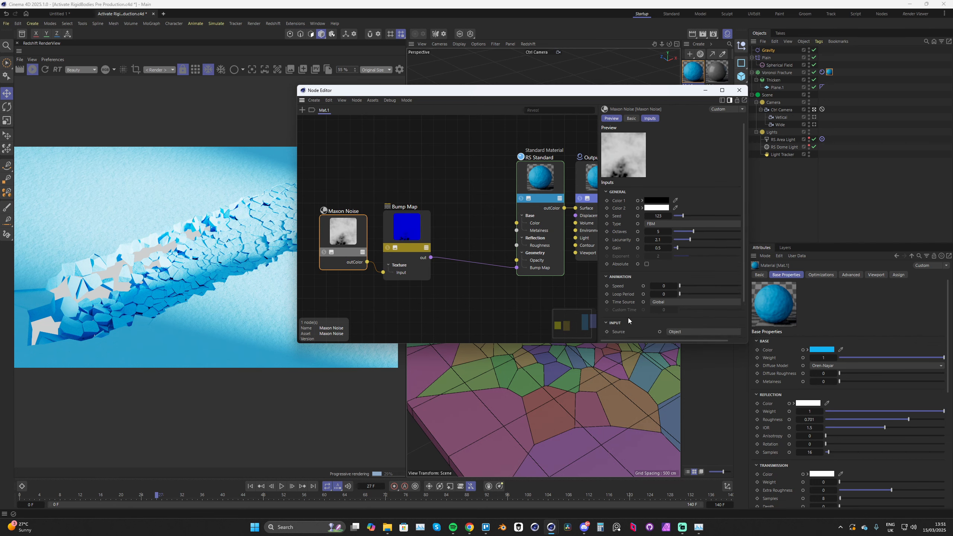
scroll(628, 317, down, 2)
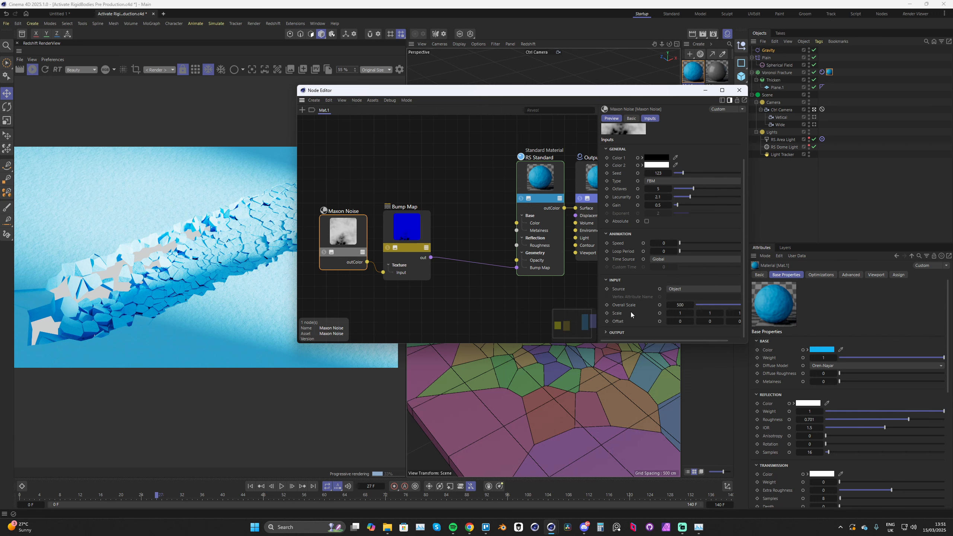
click(617, 332)
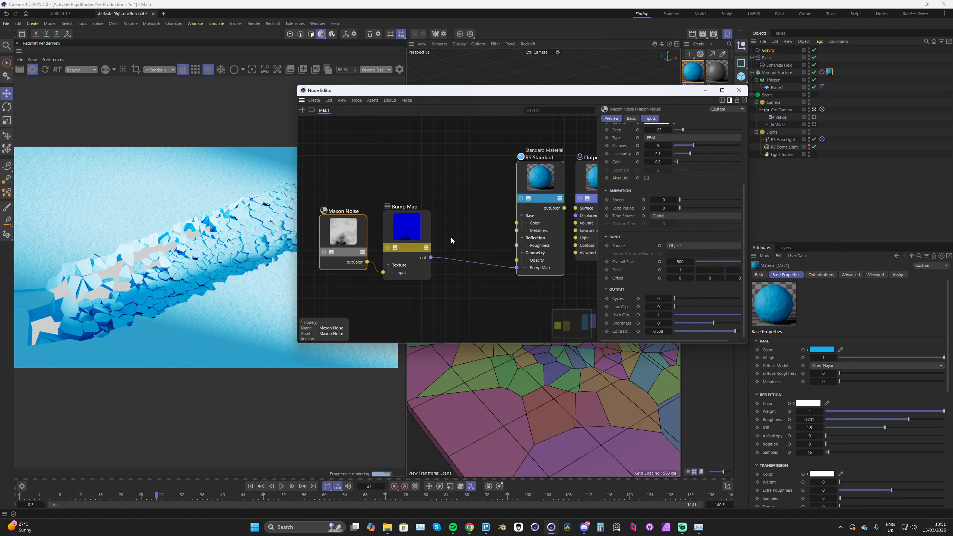
Raise the RS Standard node's Transmission weight to about 0.86 and put the node graph away to view the render.
click(530, 189)
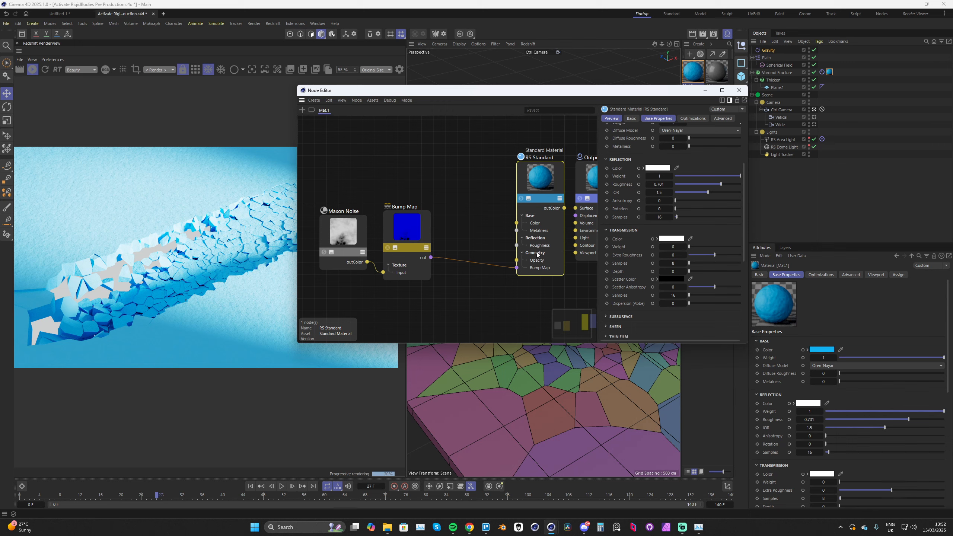
drag(690, 246, 732, 246)
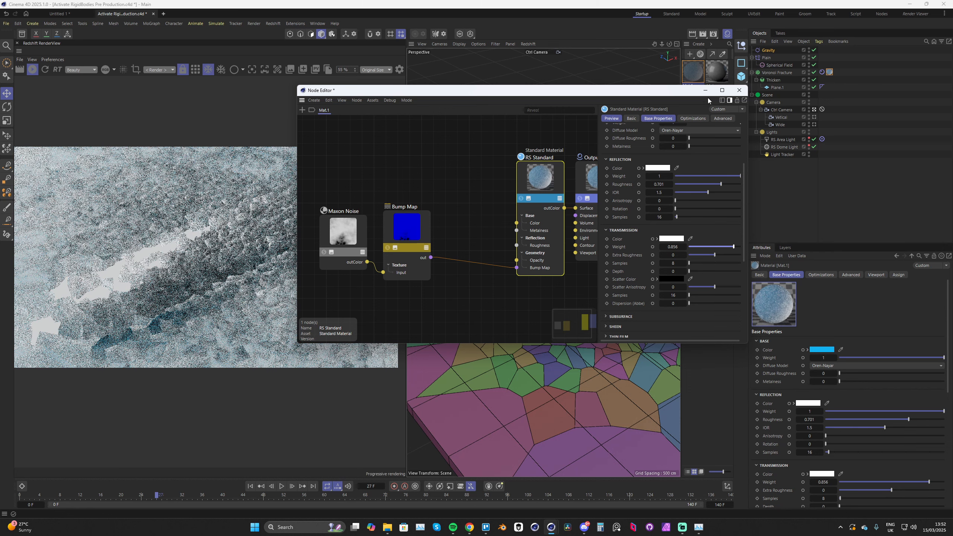
drag(704, 92, 705, 93)
click(704, 92)
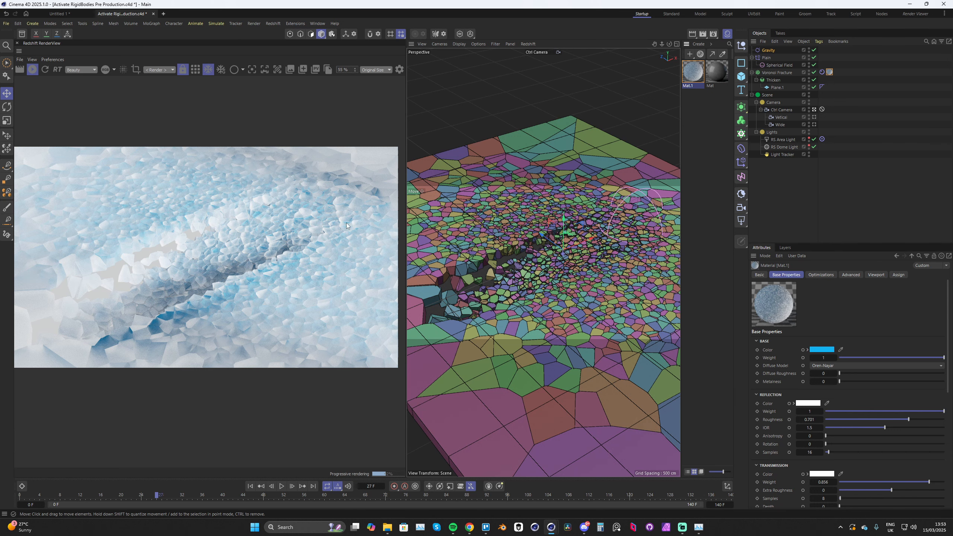
Reopen the Mat.1 node graph and lower the RS Standard node's Transmission weight to make the material opaque.
double_click(689, 74)
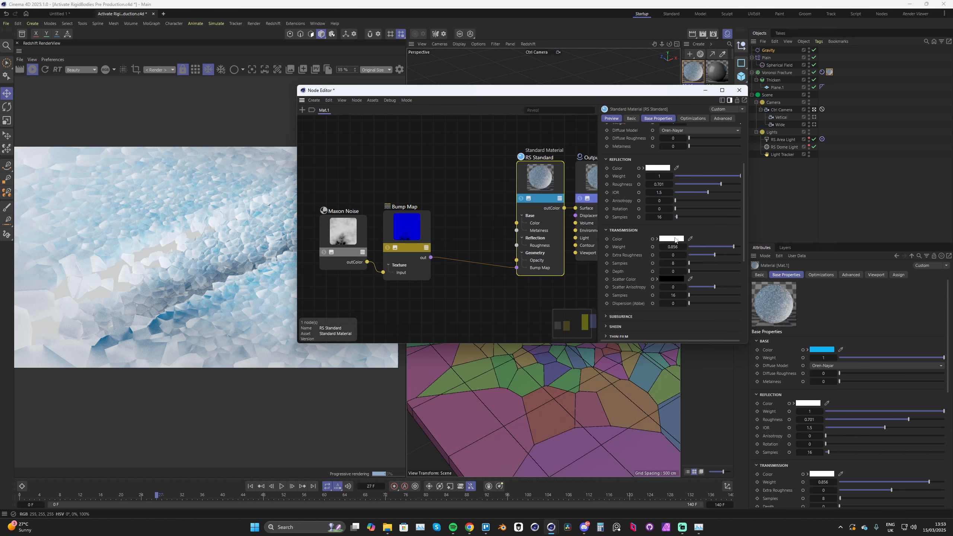
drag(696, 247, 686, 249)
click(299, 275)
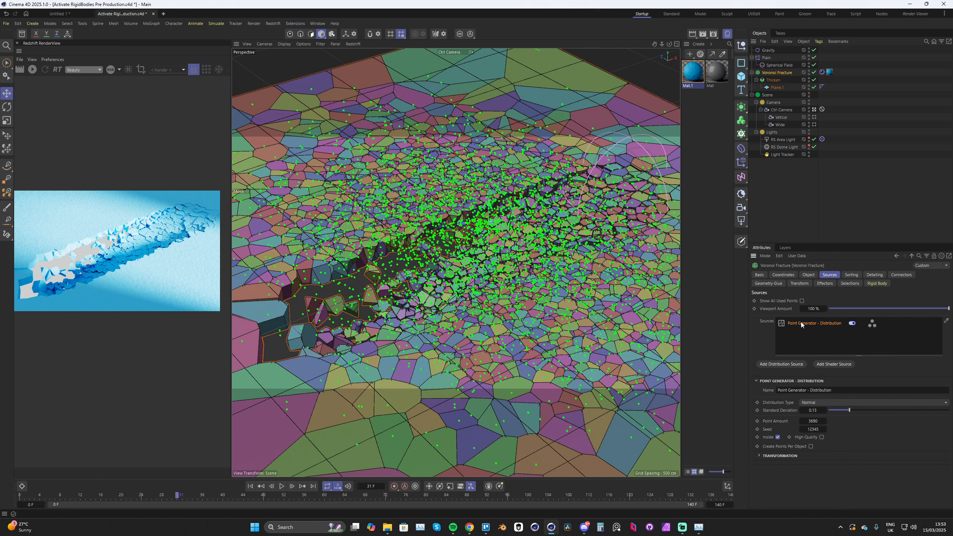
Reduce the Voronoi Fracture's point generator to a Point Amount of 670 and play the simulation with the larger pieces.
drag(813, 421, 774, 421)
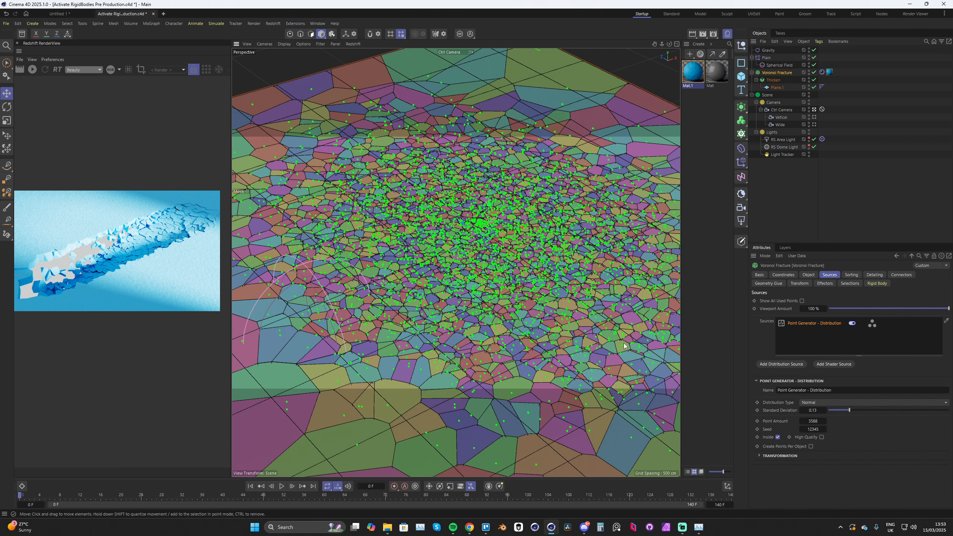
click(634, 79)
click(776, 72)
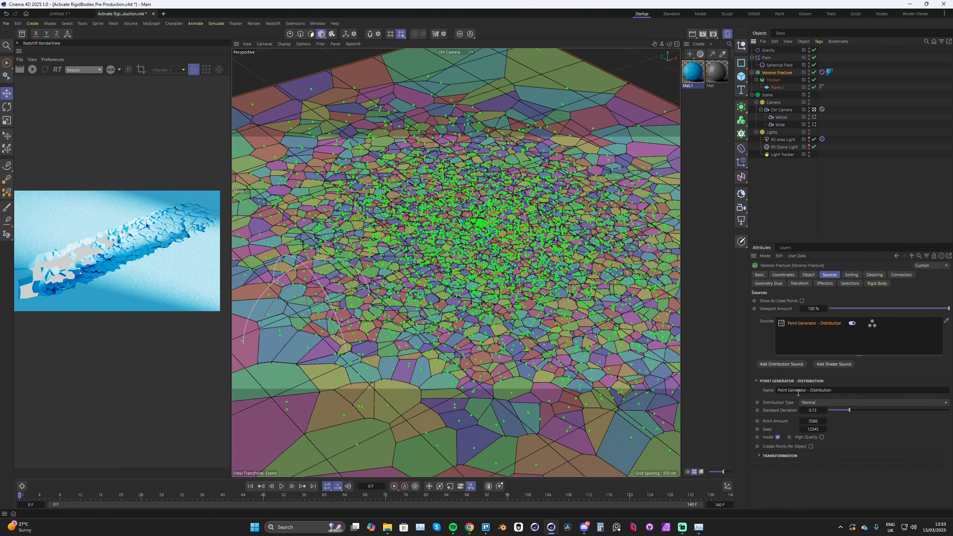
mouse_move(815, 419)
mouse_down()
mouse_move(772, 419)
mouse_move(797, 420)
mouse_up()
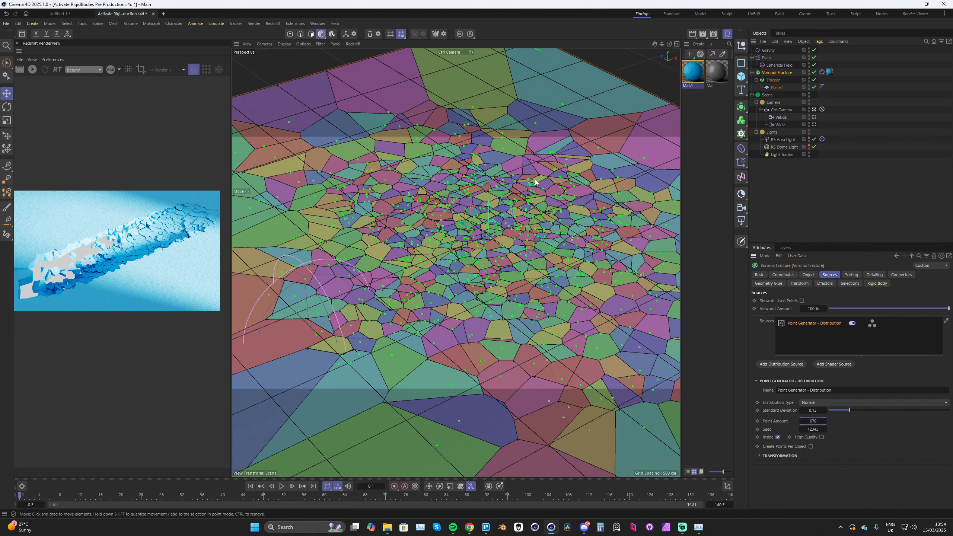
key(F8)
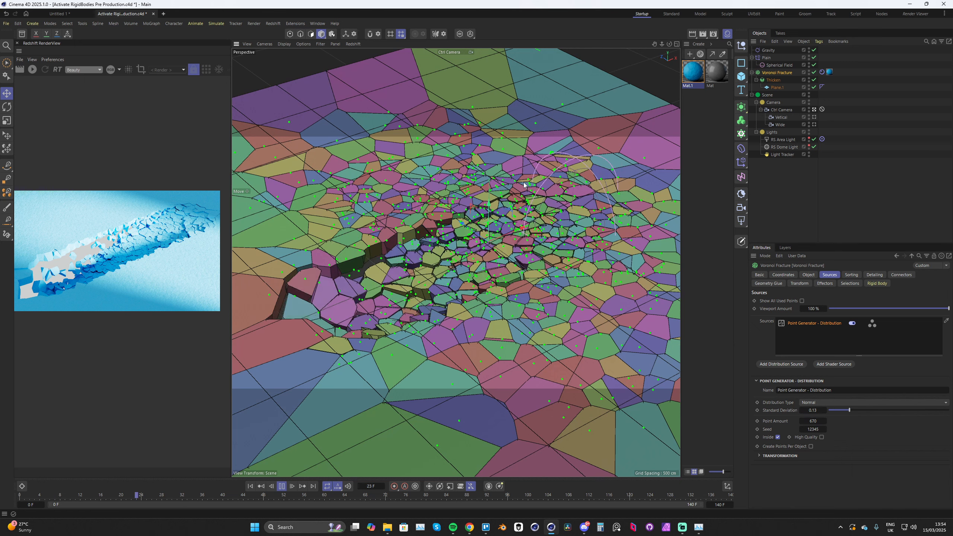
key(F8)
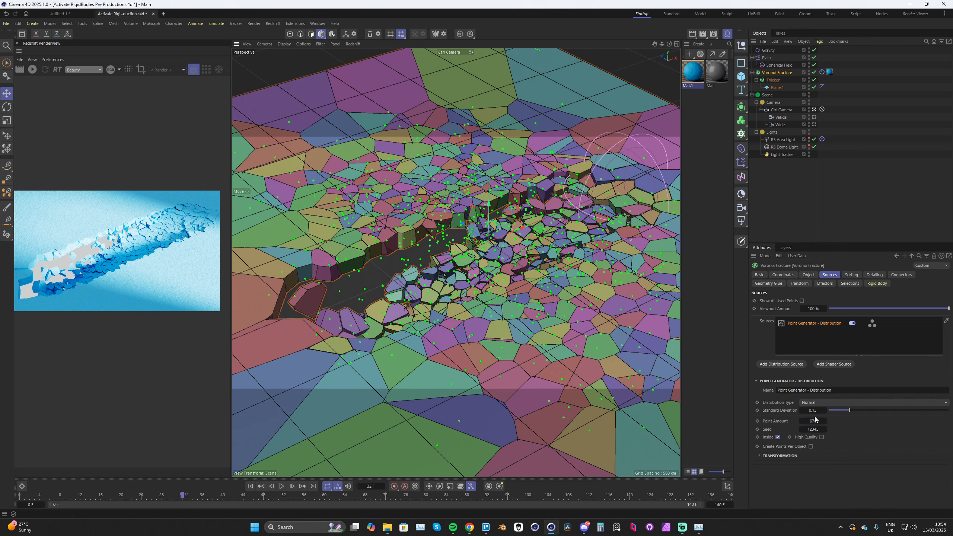
Raise the Voronoi Fracture's Point Amount to 5530 and replay the simulation from the first frame.
drag(813, 421, 874, 419)
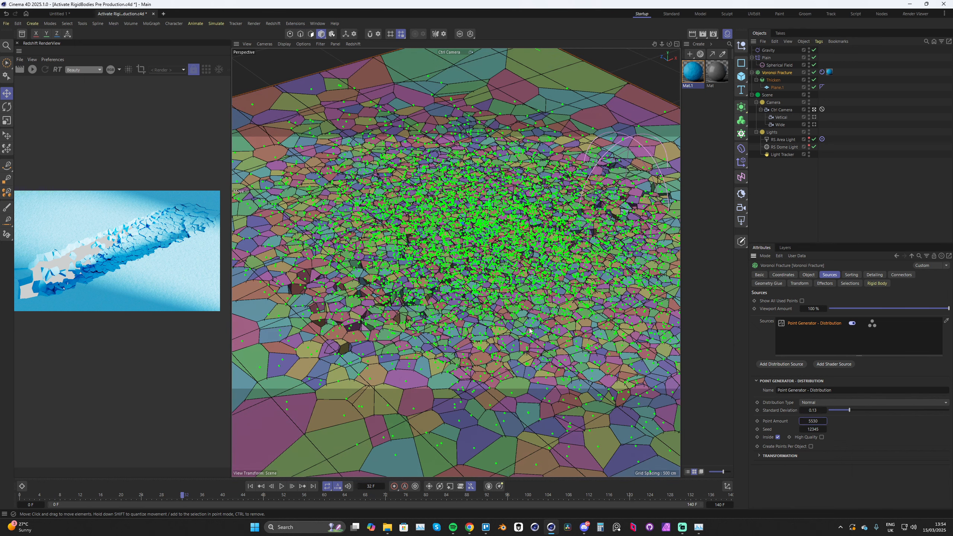
key(shift+f)
key(F8)
click(280, 70)
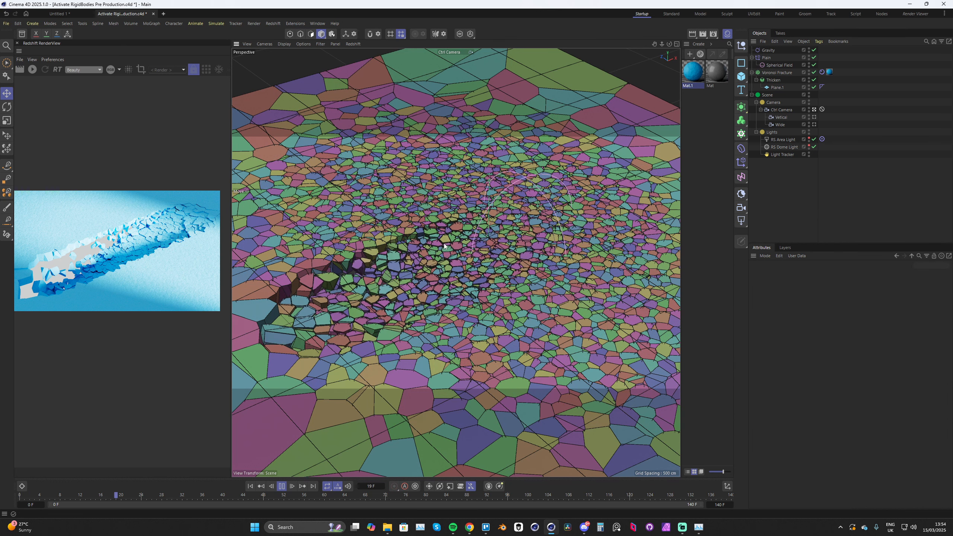
key(F8)
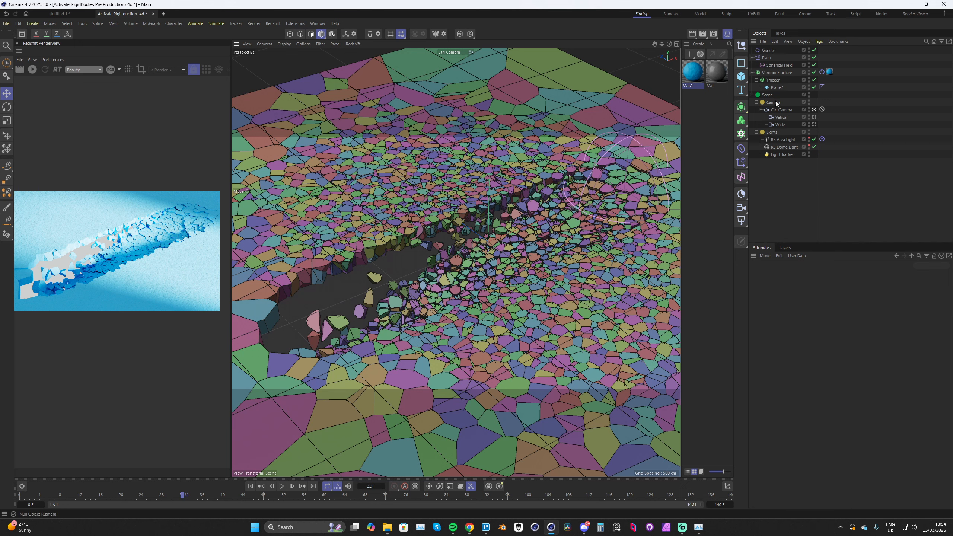
Select the Voronoi Fracture object to review its settings.
click(776, 73)
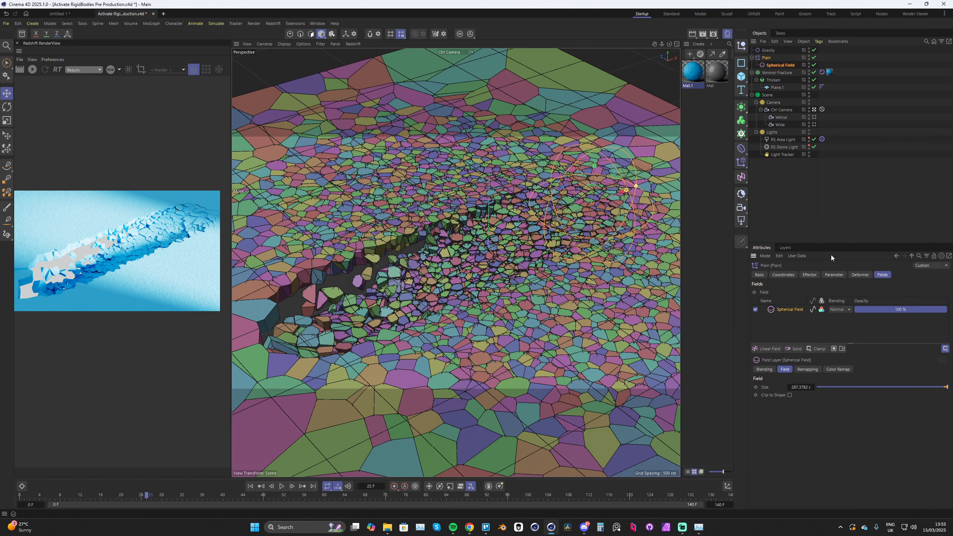